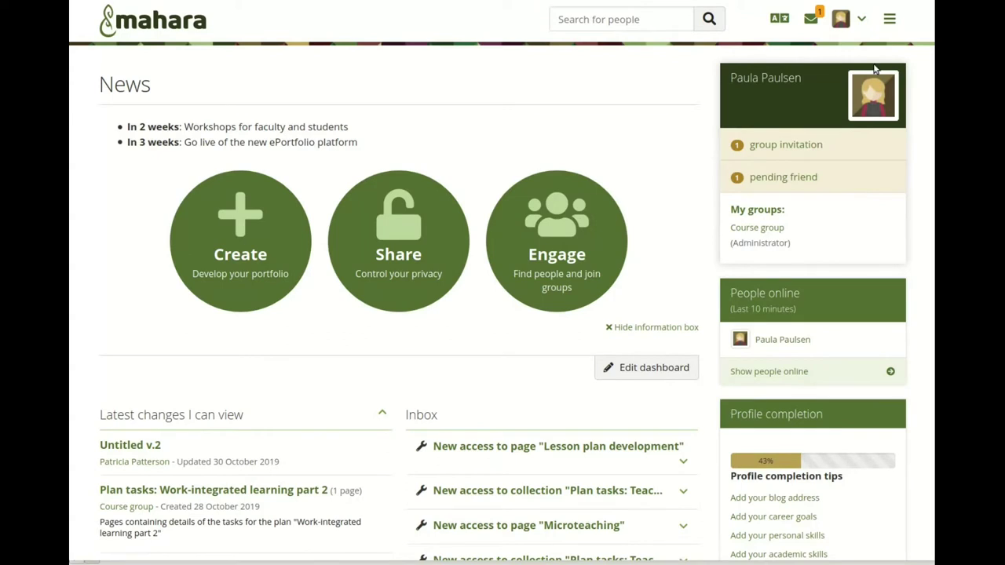
# Change the interface language to Māori and scroll through the translated page
pyautogui.click(779, 22)
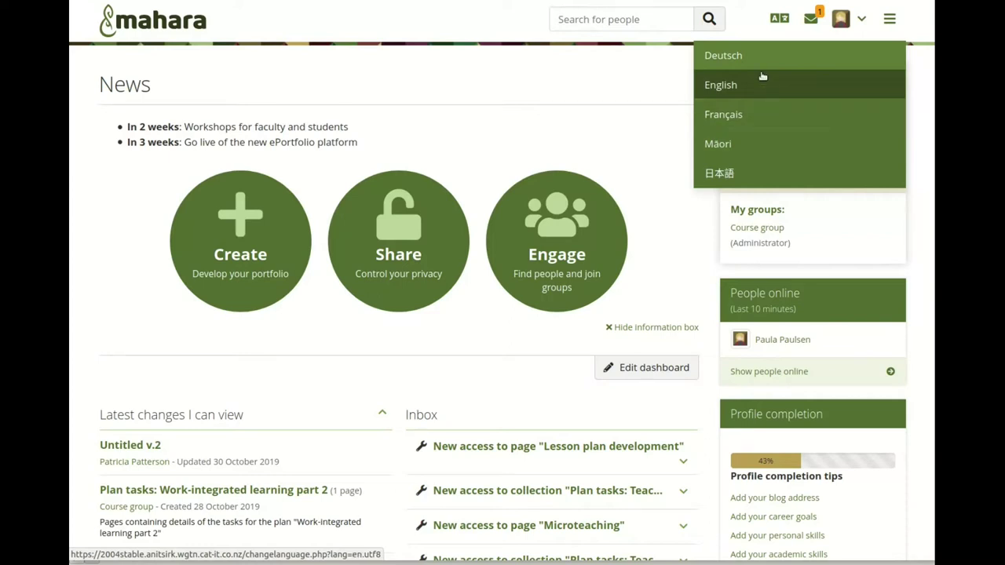
pyautogui.click(756, 150)
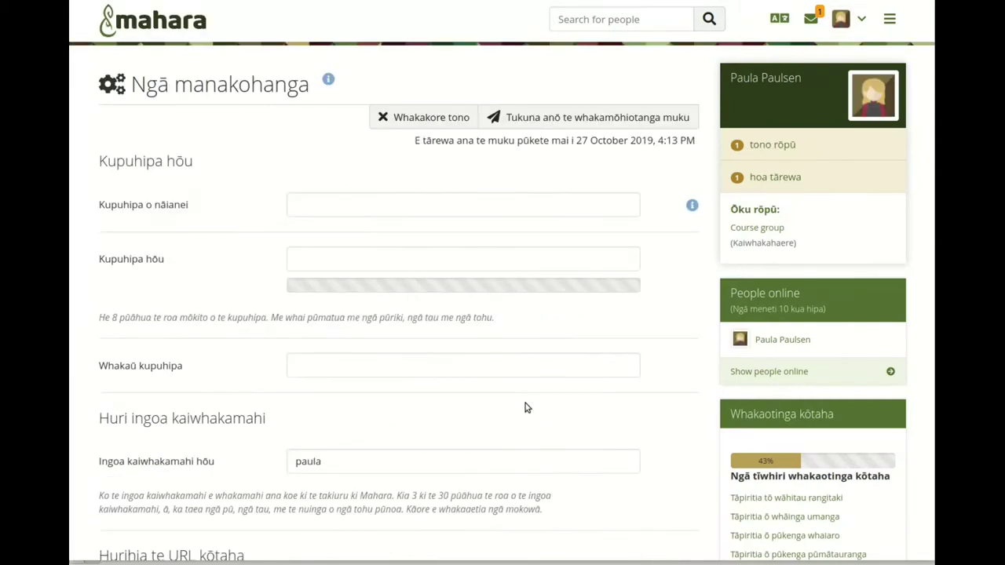
pyautogui.scroll(-4, 525, 402)
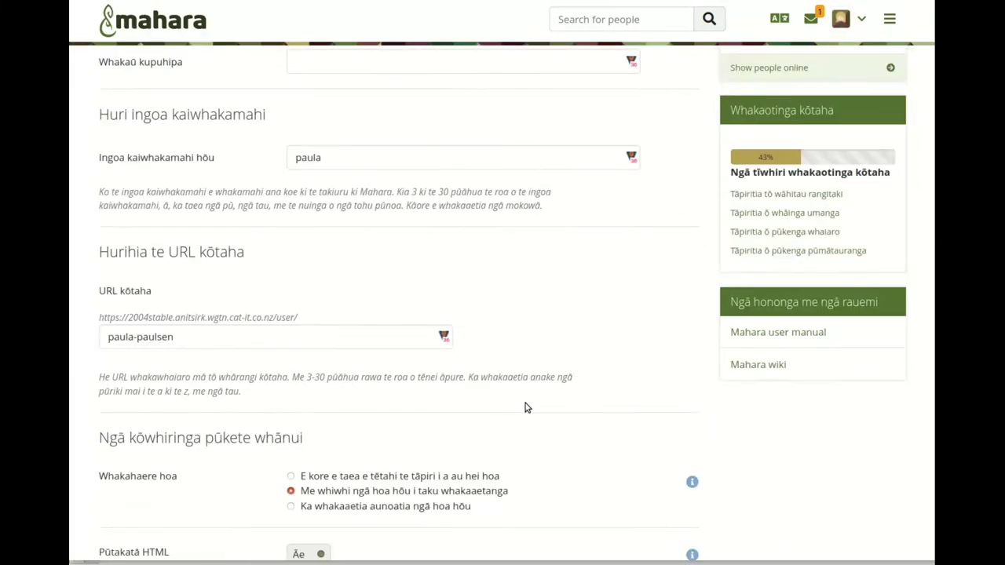
pyautogui.scroll(-7, 526, 407)
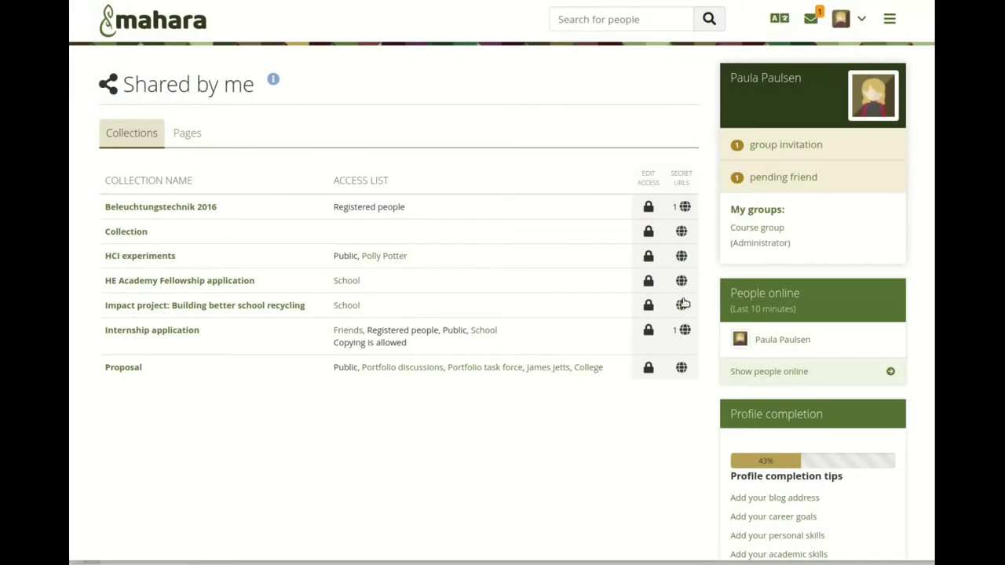
# Add a Person row to the Collection's share access settings and browse the people list
pyautogui.click(649, 231)
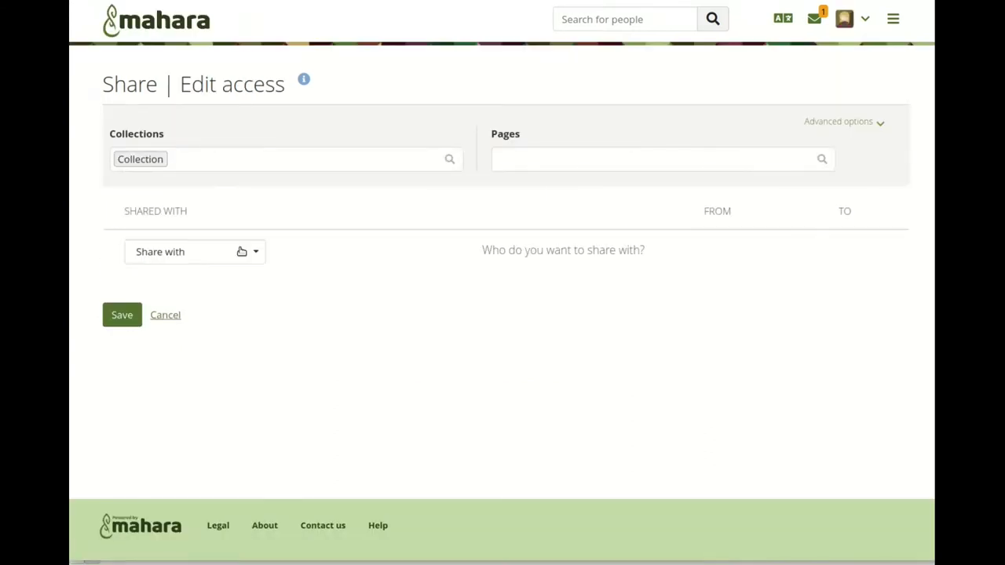
pyautogui.click(242, 252)
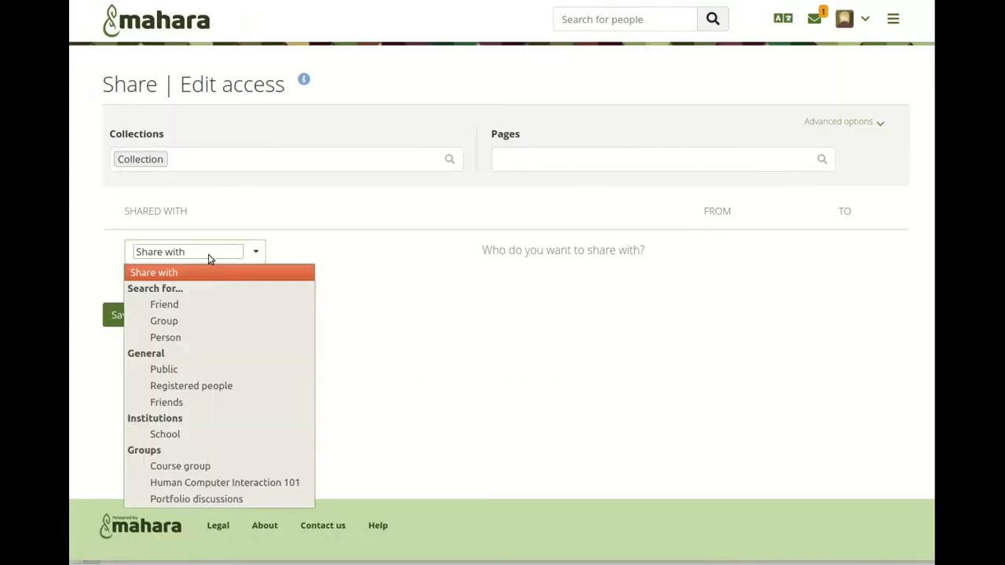
pyautogui.click(193, 338)
pyautogui.click(354, 252)
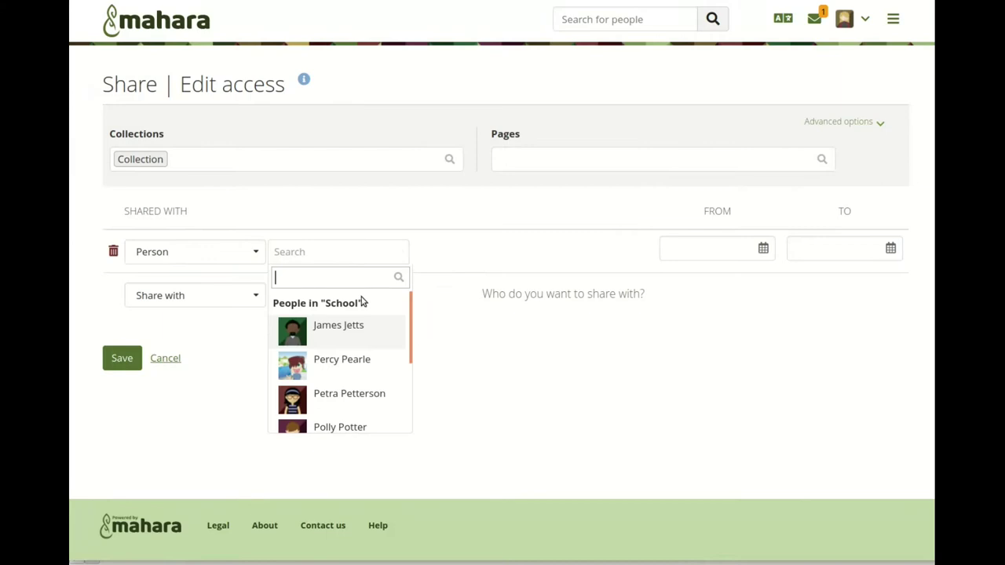
pyautogui.moveTo(413, 325); pyautogui.dragTo(409, 399)
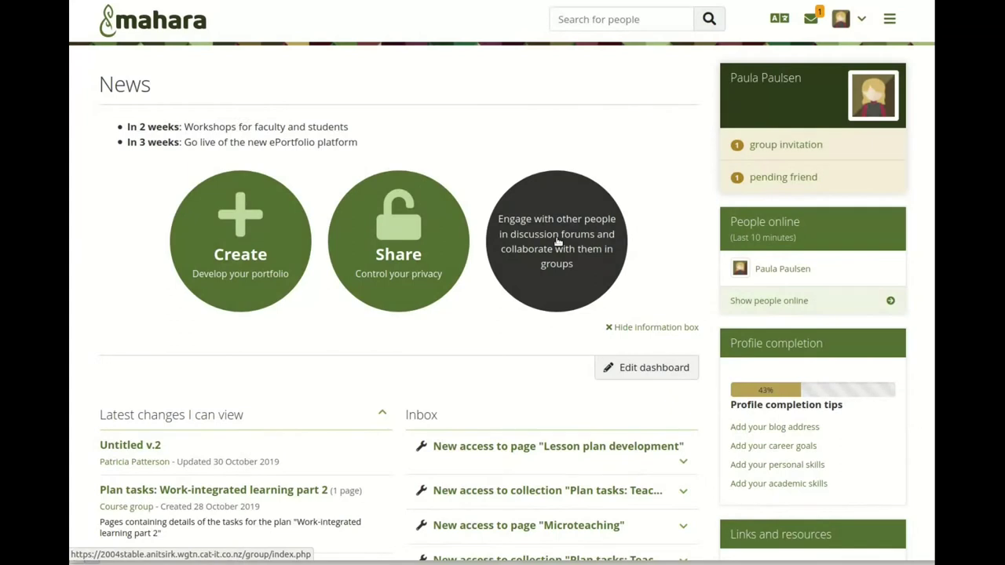
# Open the overview of my groups and look through the list
pyautogui.click(557, 243)
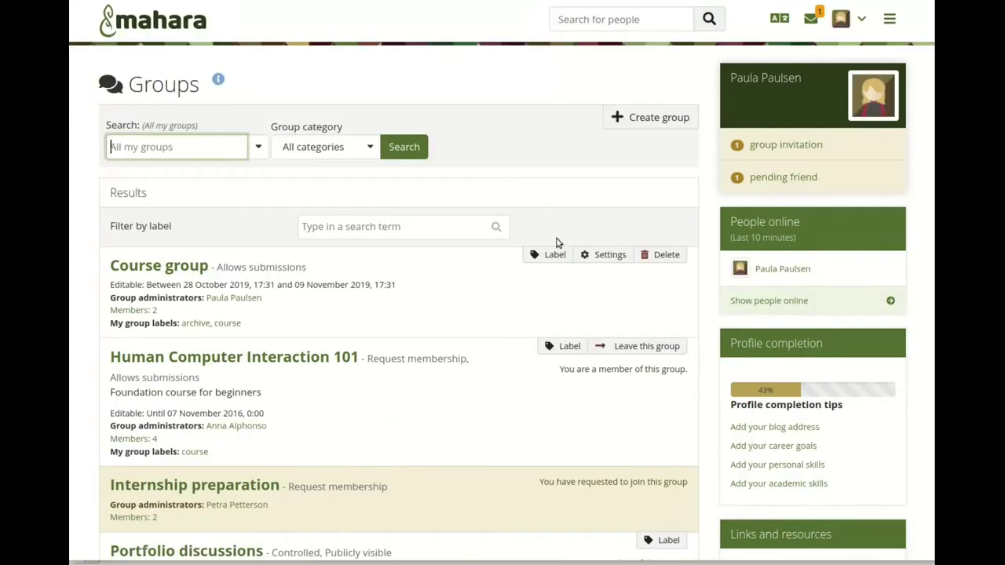
pyautogui.click(709, 212)
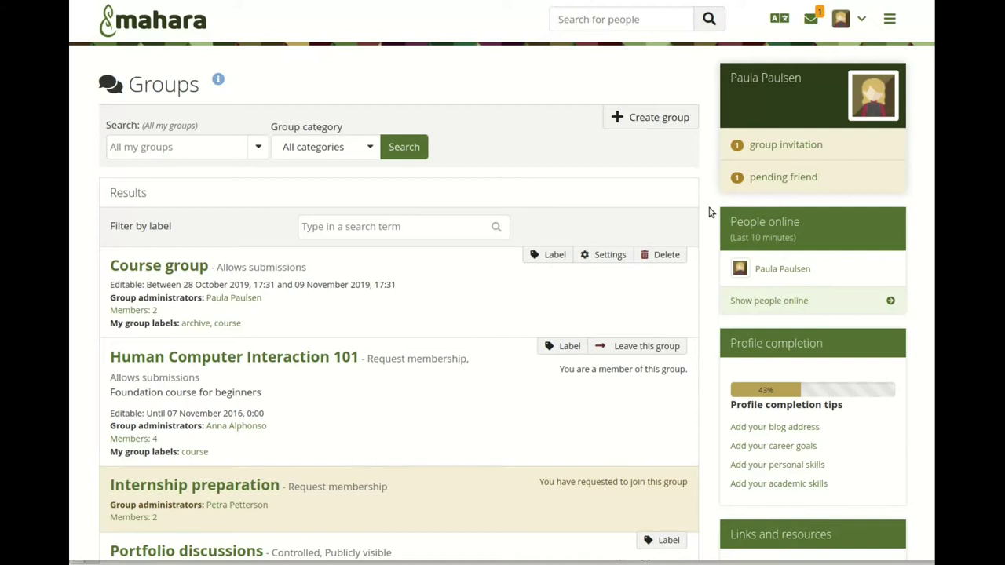
pyautogui.scroll(-5, 709, 212)
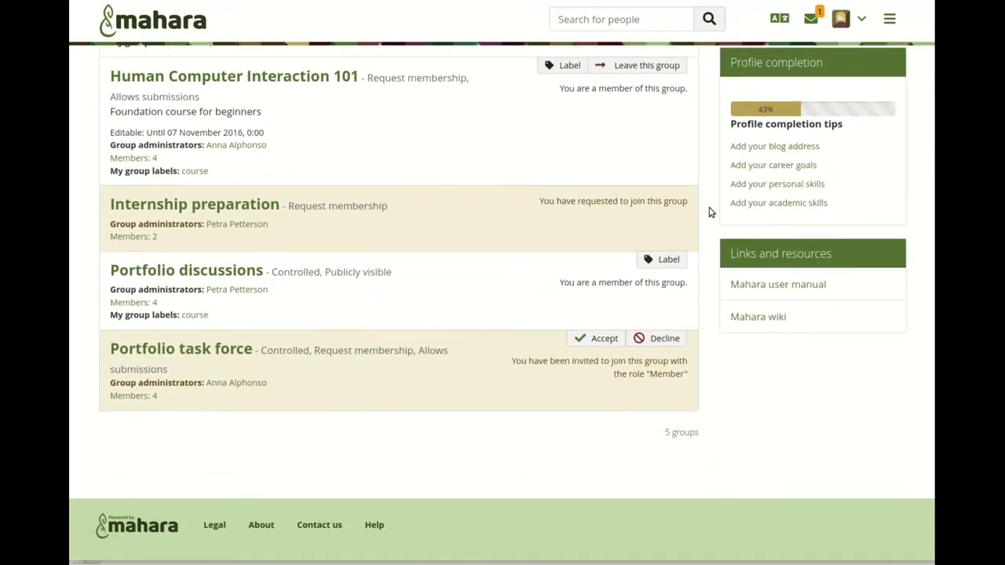
pyautogui.scroll(5, 708, 212)
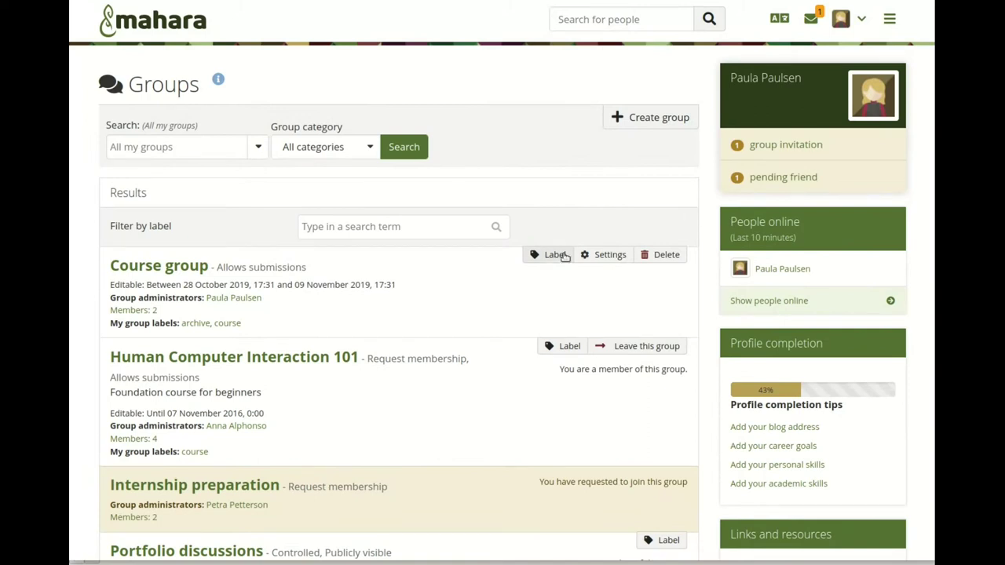
# Save the label 2020 on the Course group, then filter the groups list by 2020
pyautogui.click(551, 254)
pyautogui.click(450, 135)
pyautogui.write('20')
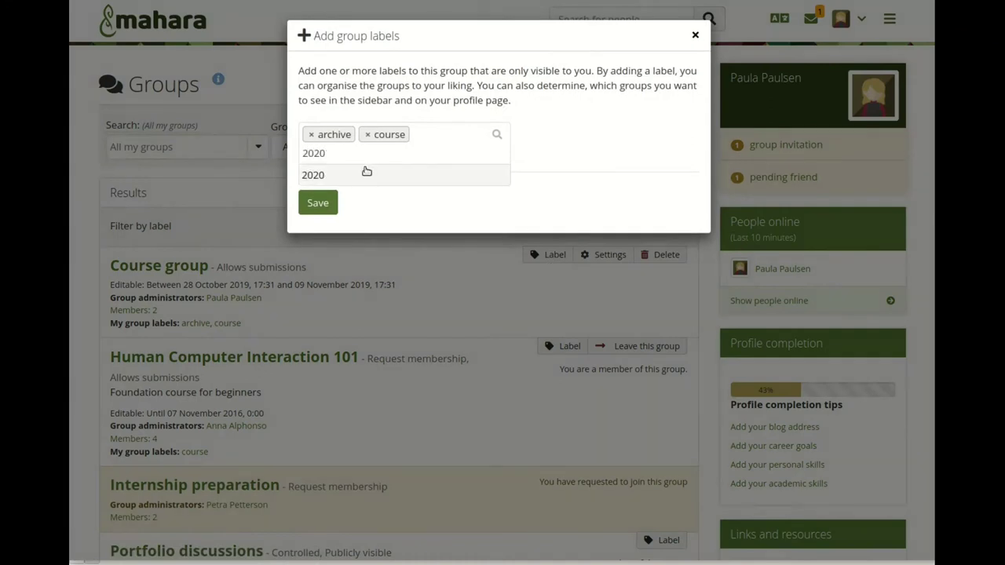
pyautogui.write('20')
pyautogui.click(365, 175)
pyautogui.click(318, 203)
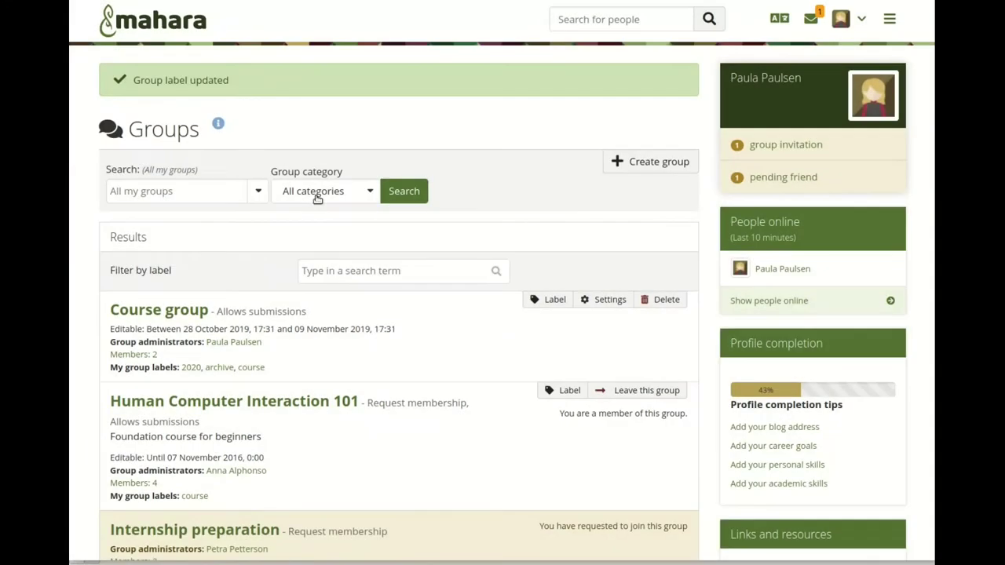
pyautogui.click(191, 369)
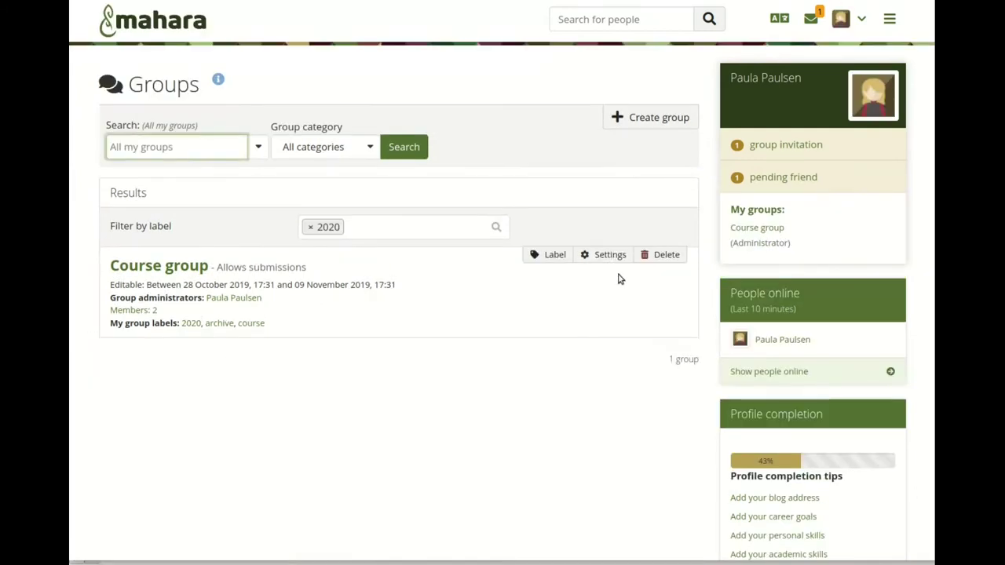
# Open the account Preferences page and review its options
pyautogui.click(869, 26)
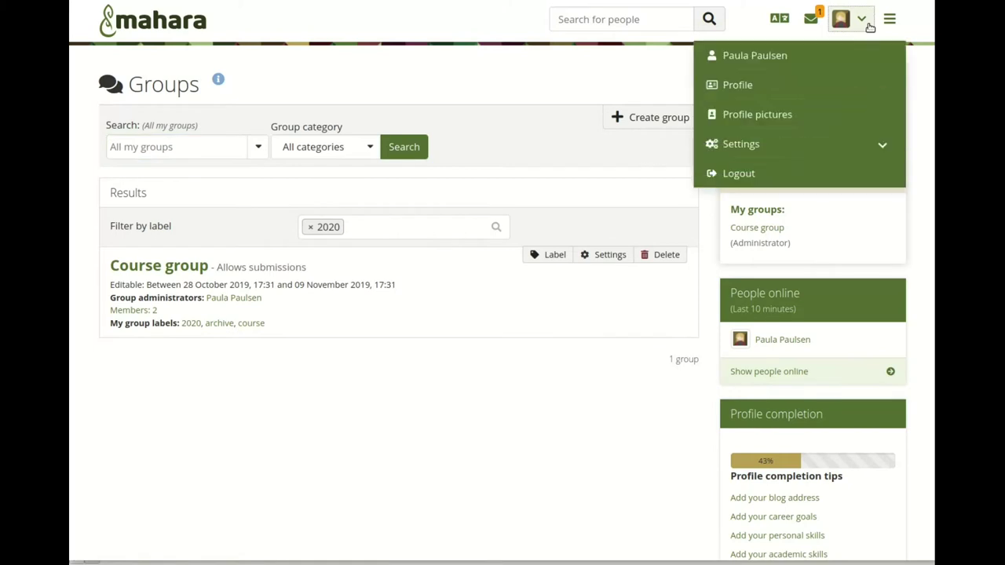
pyautogui.click(742, 145)
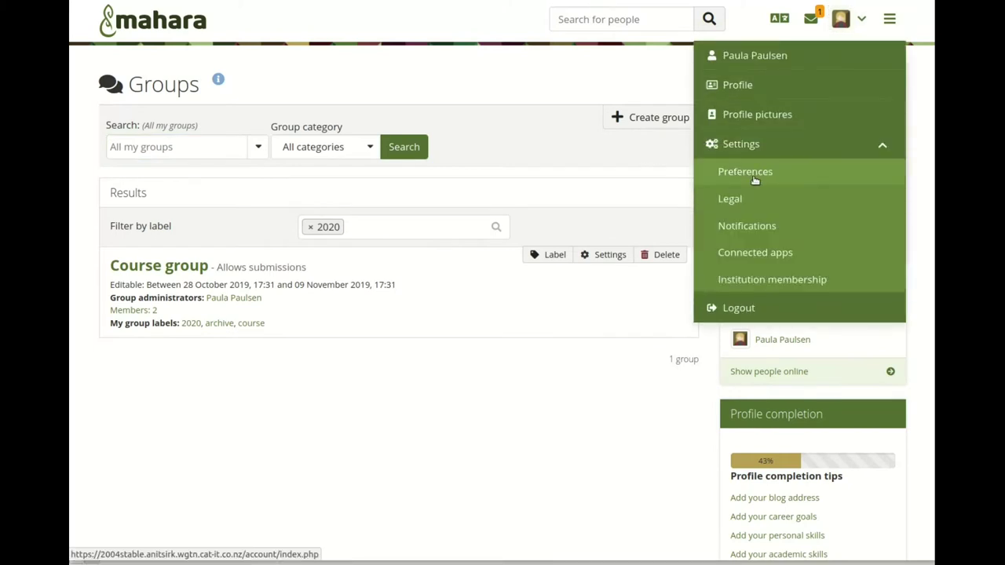
pyautogui.click(758, 172)
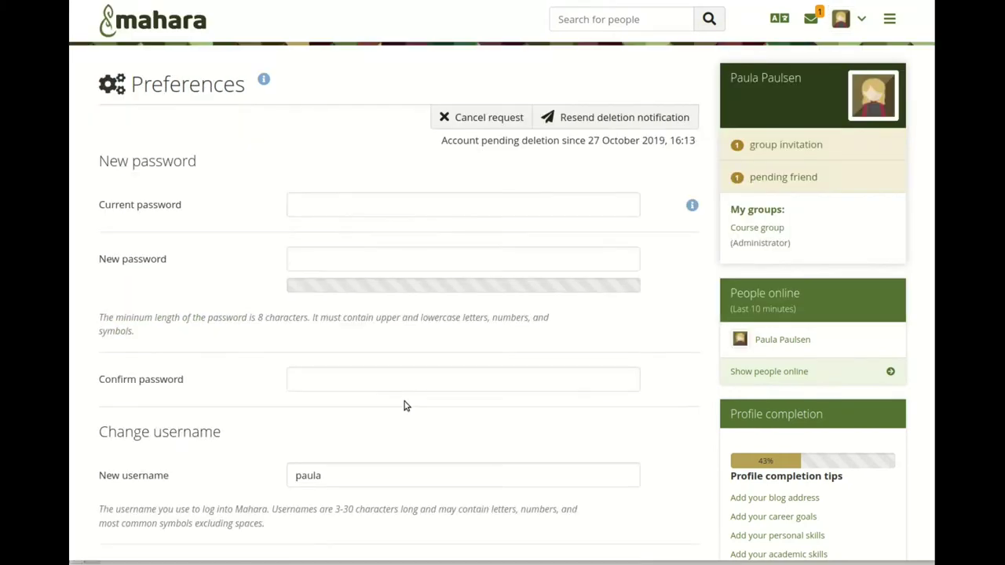
pyautogui.scroll(-12, 404, 401)
pyautogui.scroll(-3, 404, 400)
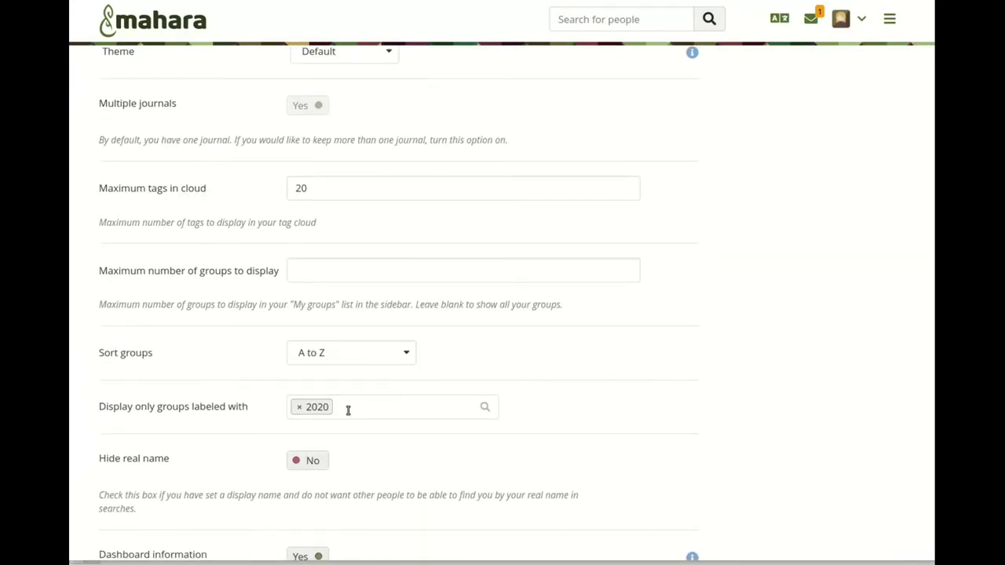
pyautogui.scroll(-8, 348, 410)
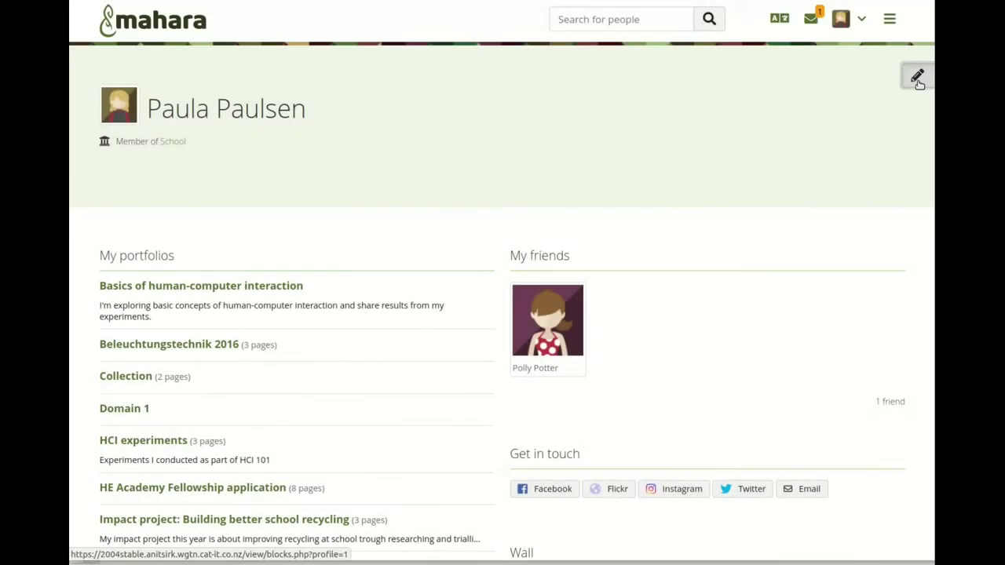
# On the profile page, set the My groups block's label filter to 2020 and save
pyautogui.click(919, 80)
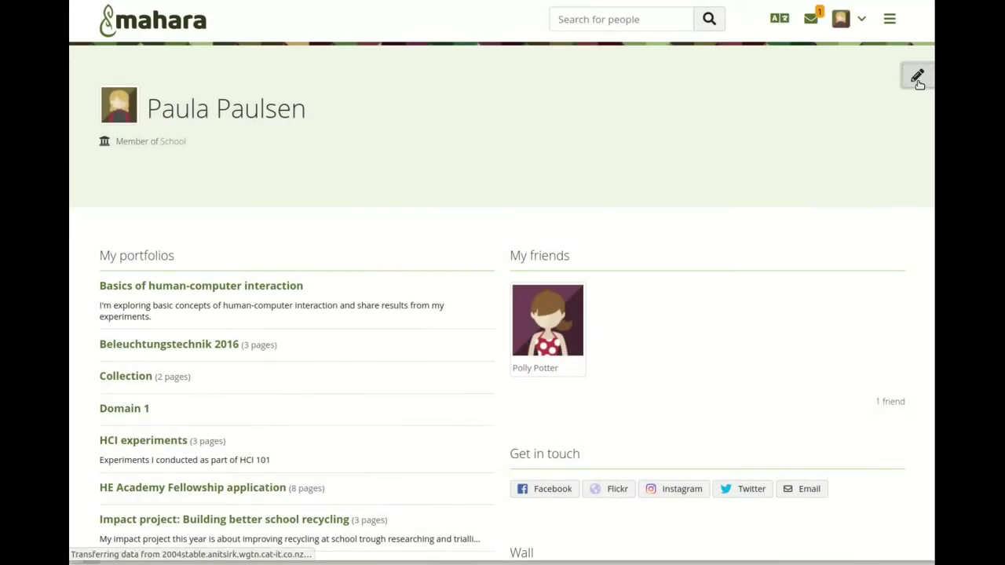
pyautogui.scroll(-5, 565, 343)
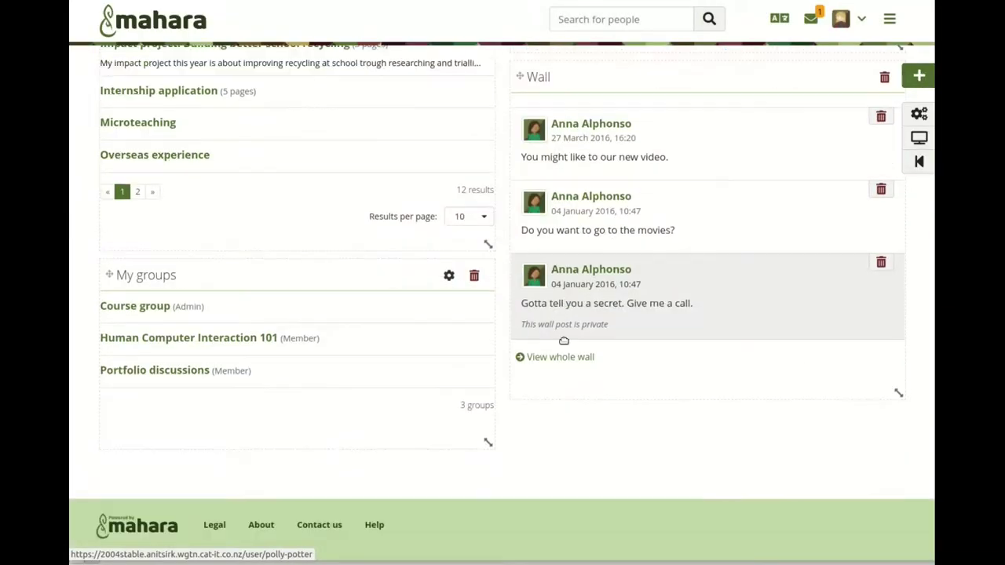
pyautogui.click(450, 276)
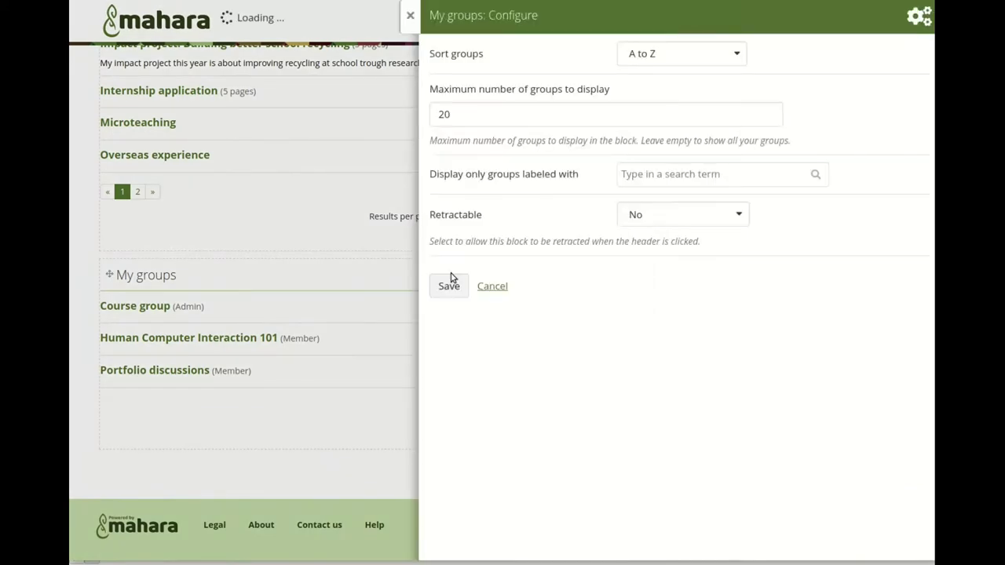
pyautogui.click(664, 174)
pyautogui.write('2020')
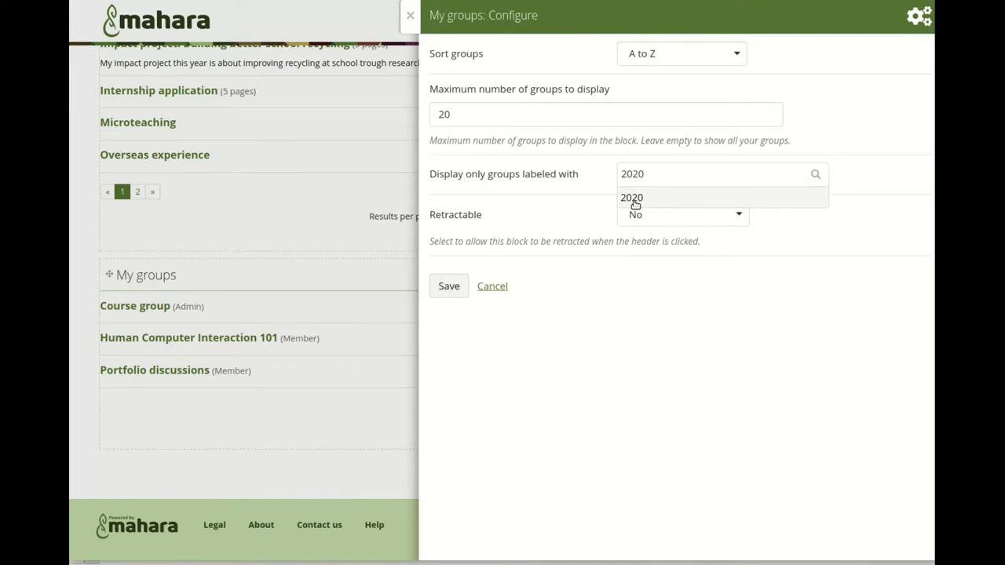
pyautogui.click(633, 198)
pyautogui.click(448, 286)
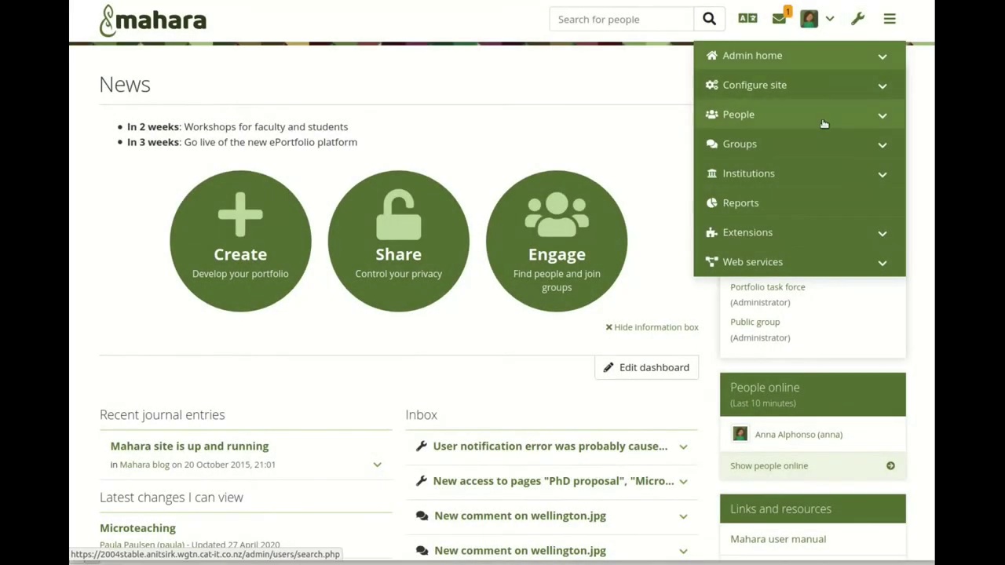
# In the new-group defaults, turn off open membership and allow join requests
pyautogui.click(821, 144)
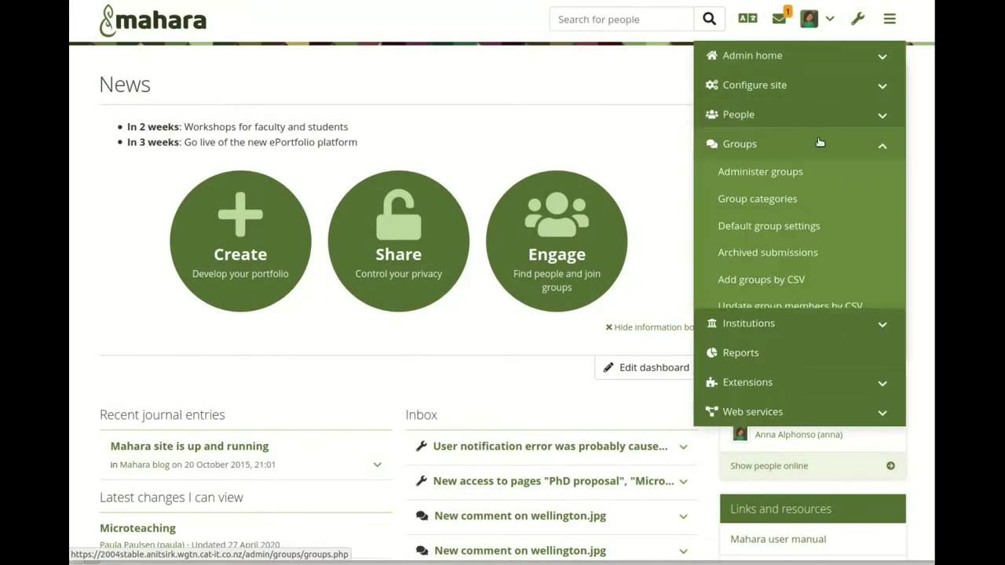
pyautogui.click(800, 226)
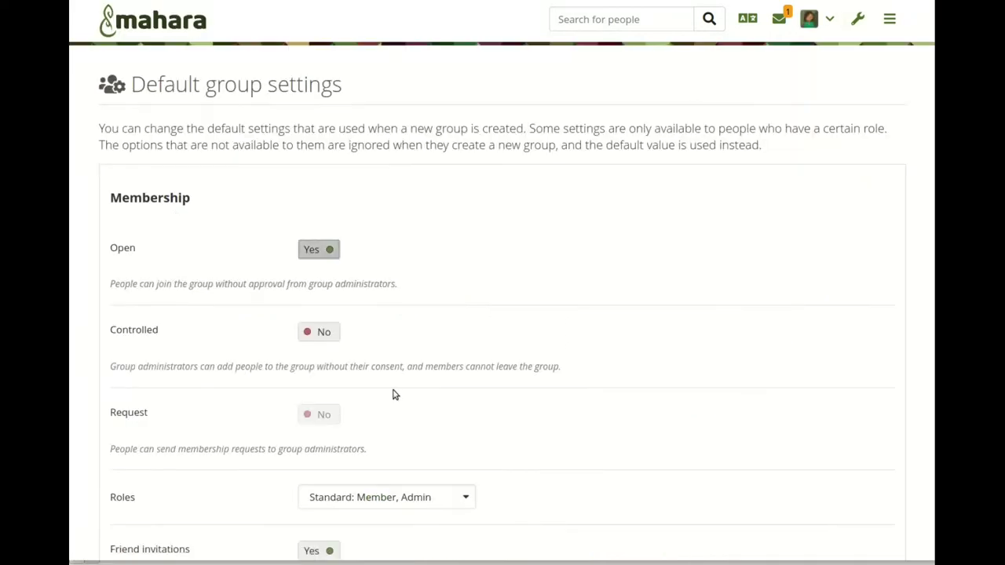
pyautogui.click(311, 249)
pyautogui.click(311, 416)
# Disable friend invitations, enable recommendations, and submit the group settings
pyautogui.scroll(-5, 471, 428)
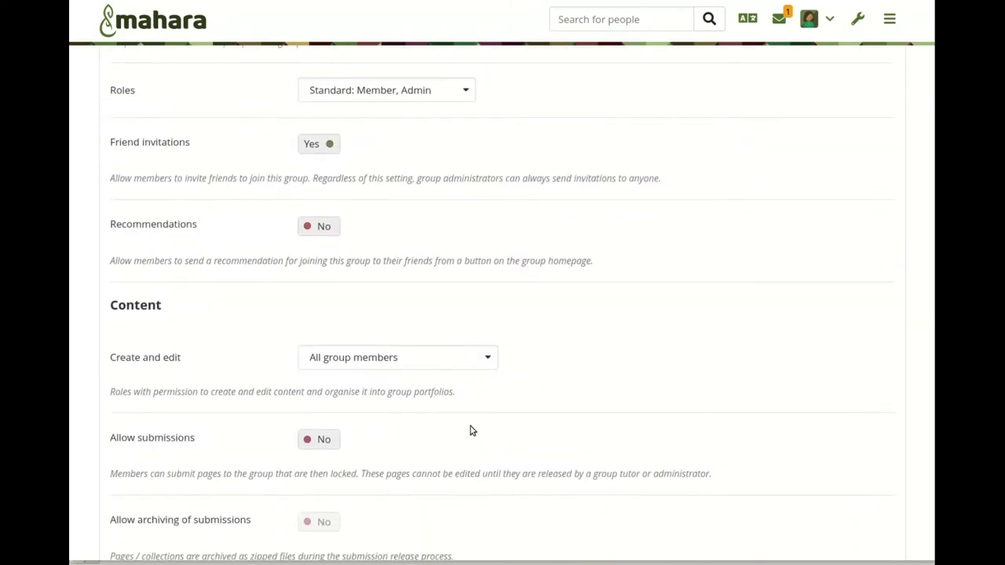
pyautogui.click(327, 144)
pyautogui.click(312, 227)
pyautogui.scroll(-10, 475, 303)
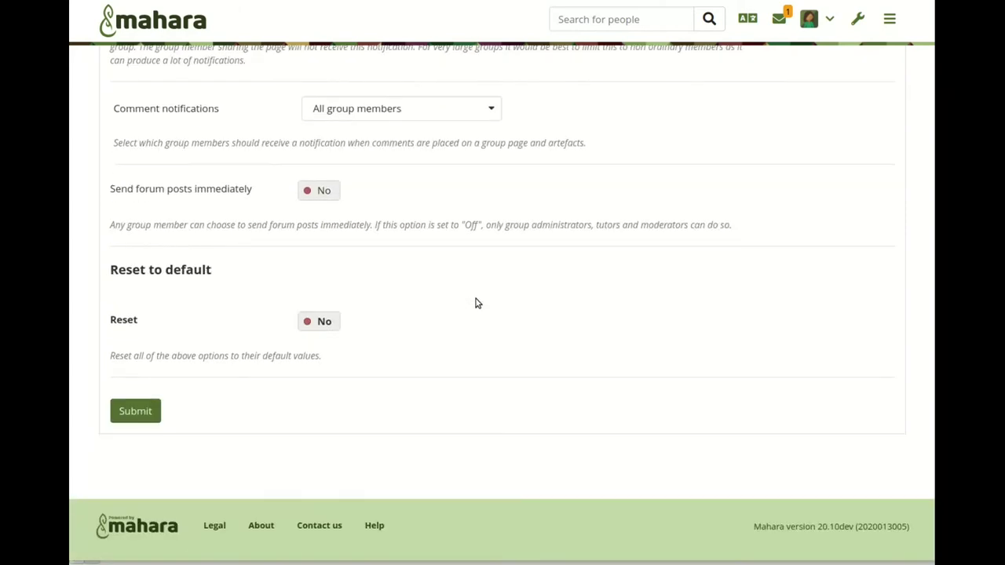
pyautogui.click(122, 414)
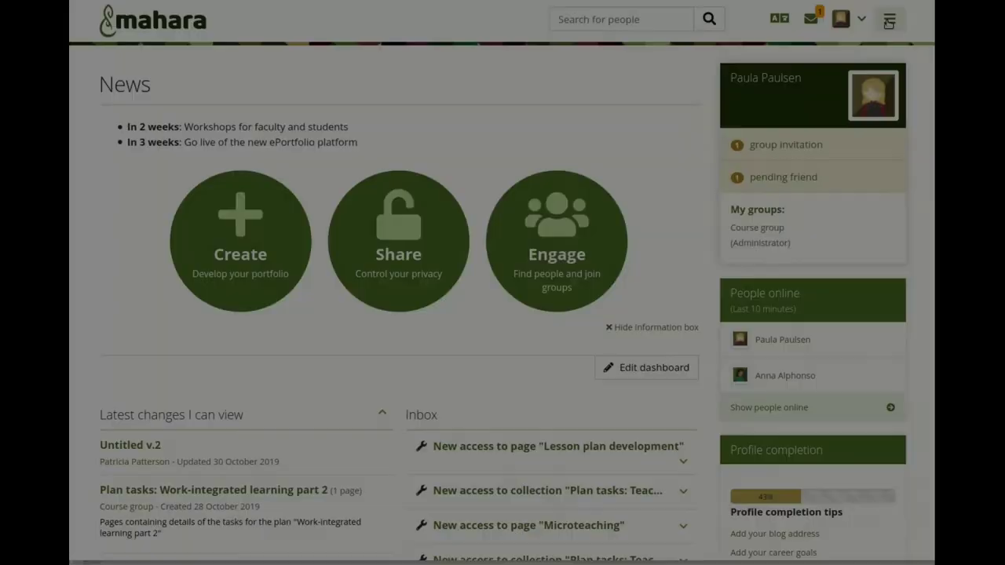
pyautogui.click(889, 22)
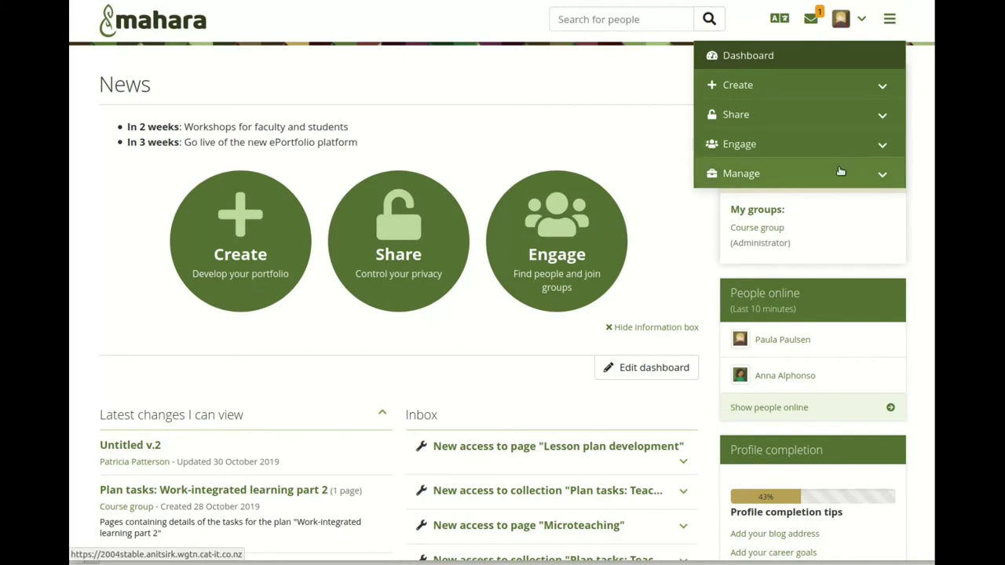
# Generate an export of only the Impact project and HE Academy Fellowship application collections
pyautogui.click(839, 172)
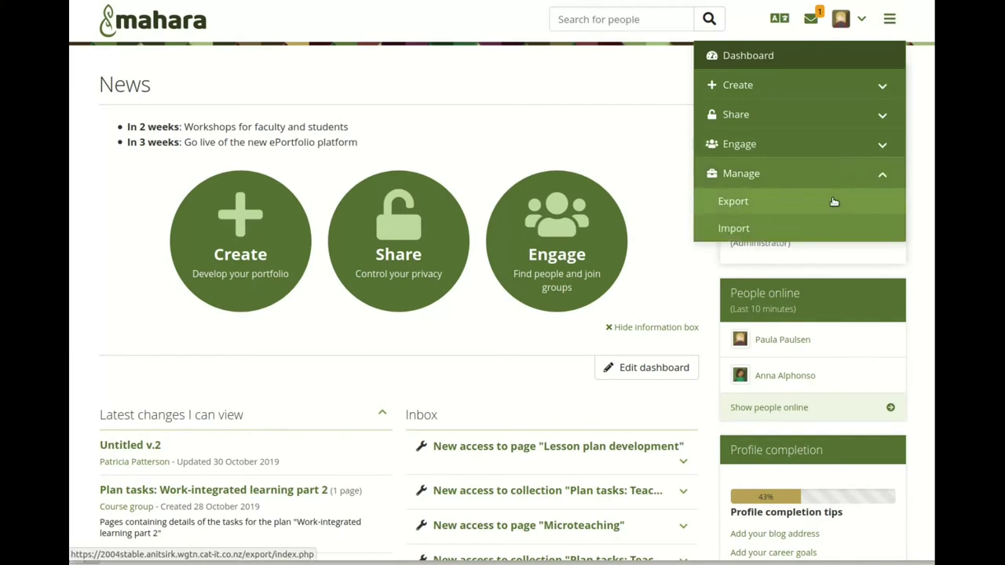
pyautogui.click(834, 202)
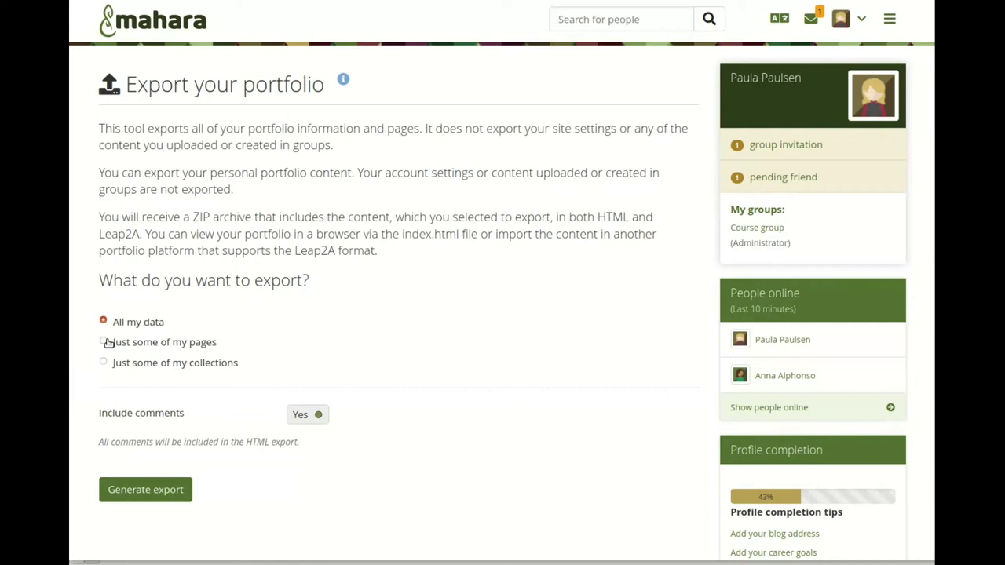
pyautogui.click(103, 363)
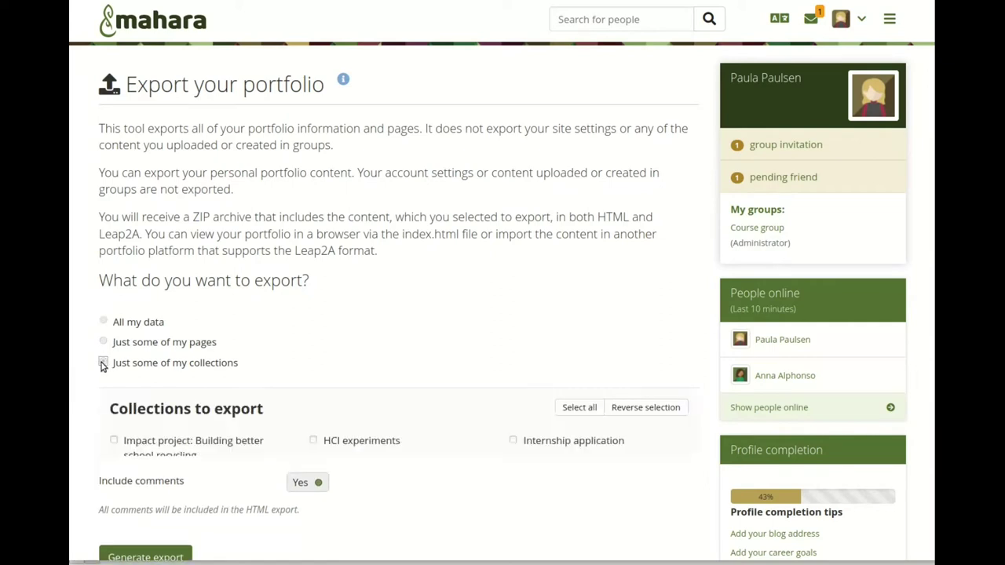
pyautogui.scroll(-3, 248, 365)
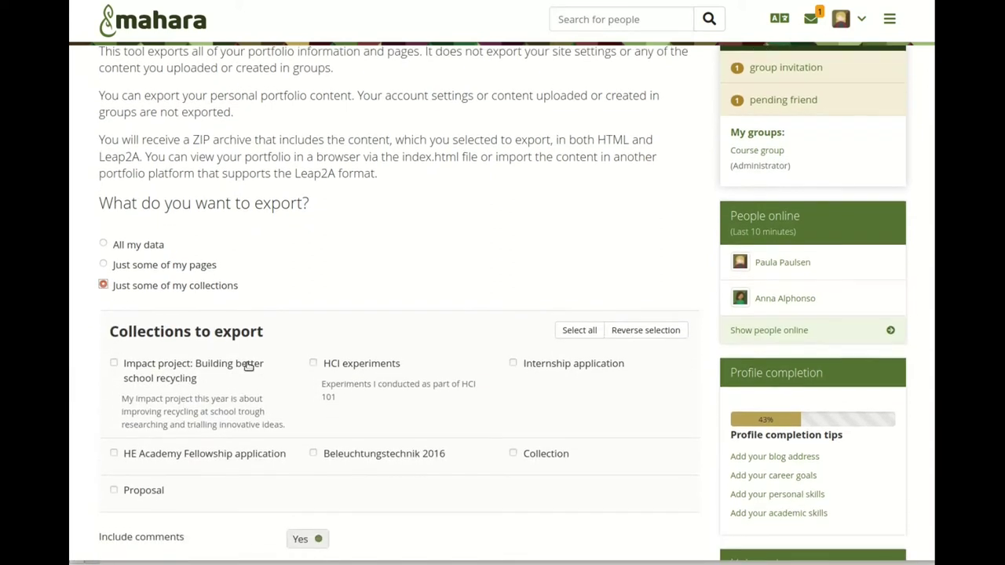
pyautogui.click(114, 319)
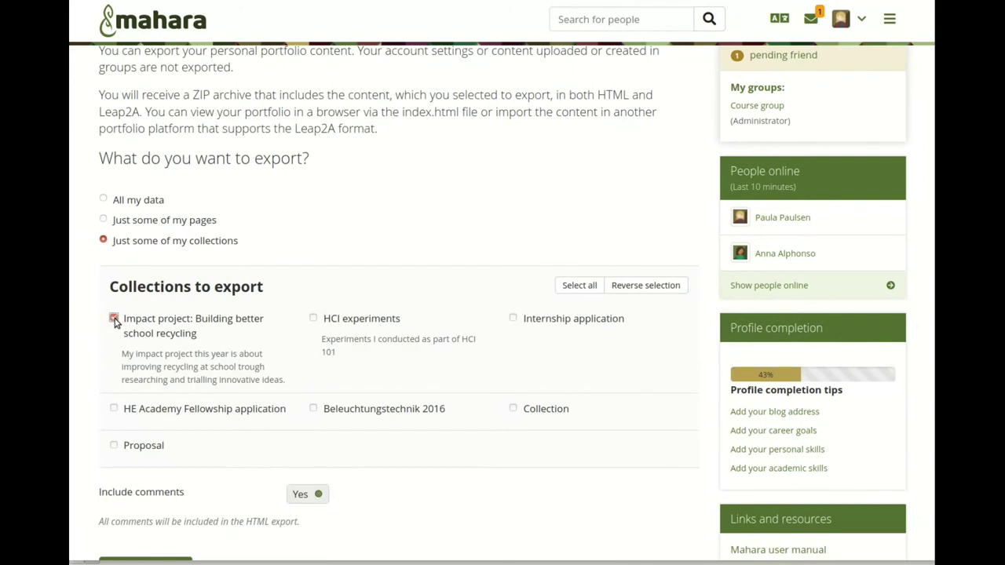
pyautogui.click(114, 408)
pyautogui.scroll(-4, 197, 431)
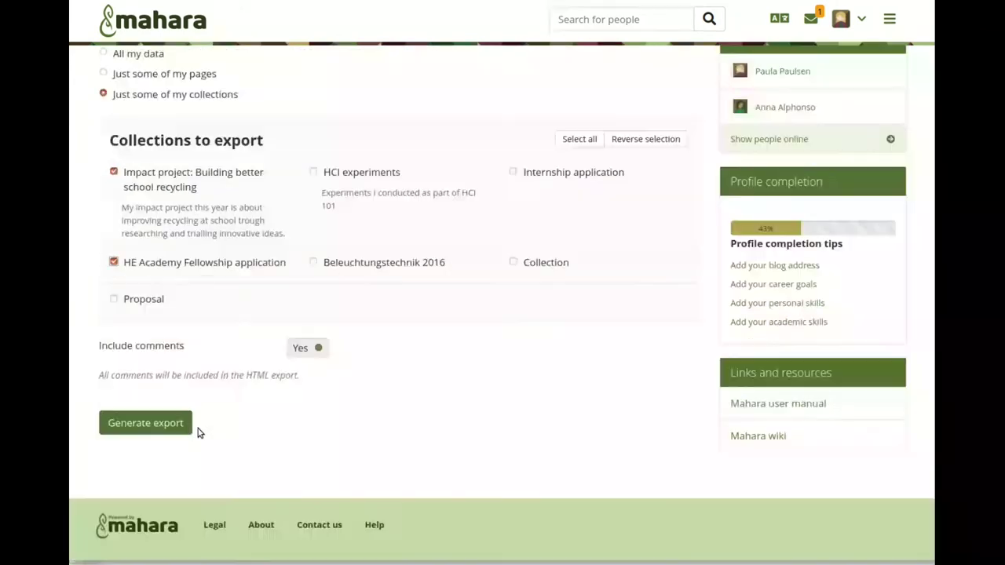
pyautogui.click(152, 422)
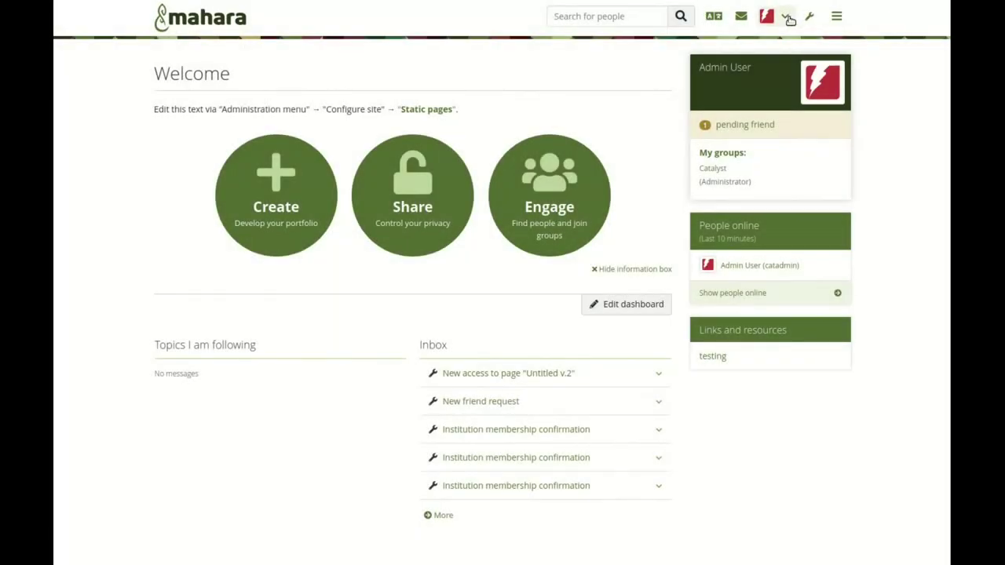
# From Institution membership's Move account form, request moving to Catalyst IT Limited Identity Server - SAML
pyautogui.click(788, 17)
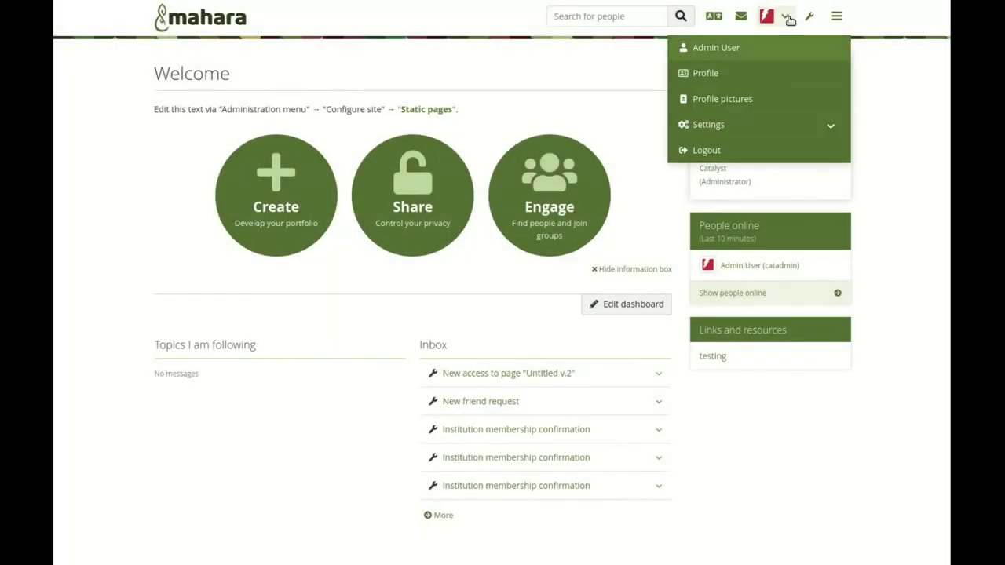
pyautogui.click(775, 128)
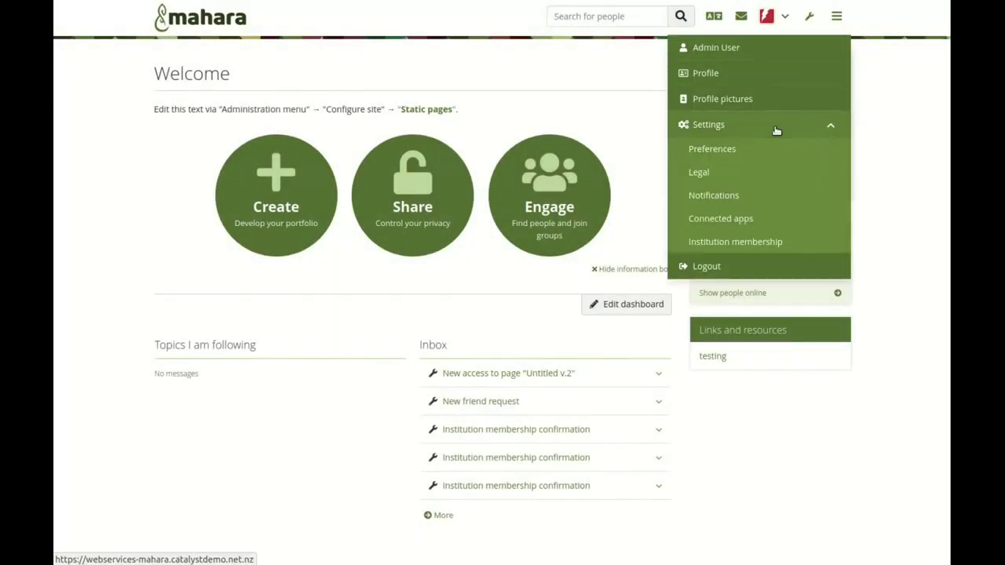
pyautogui.click(788, 240)
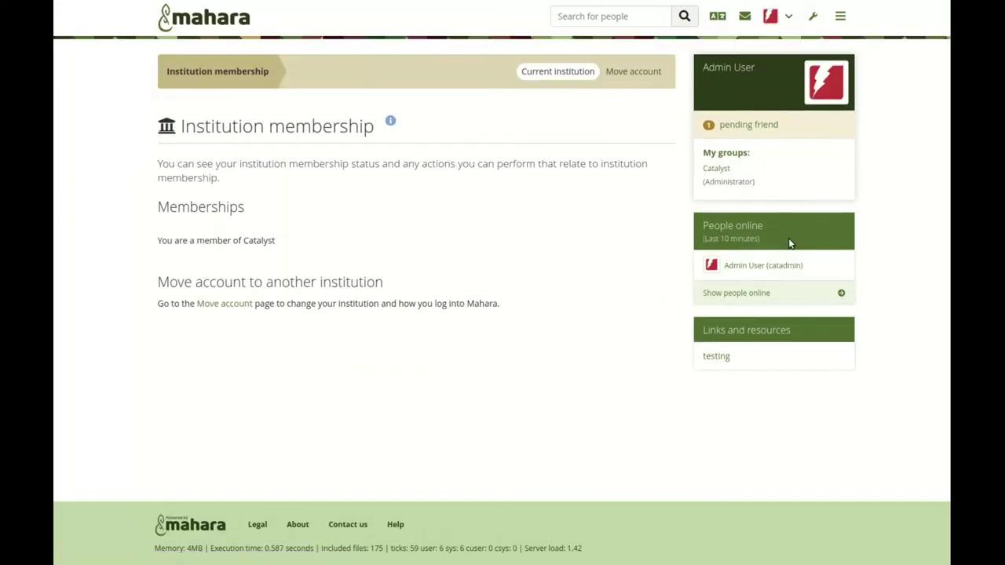
pyautogui.click(648, 82)
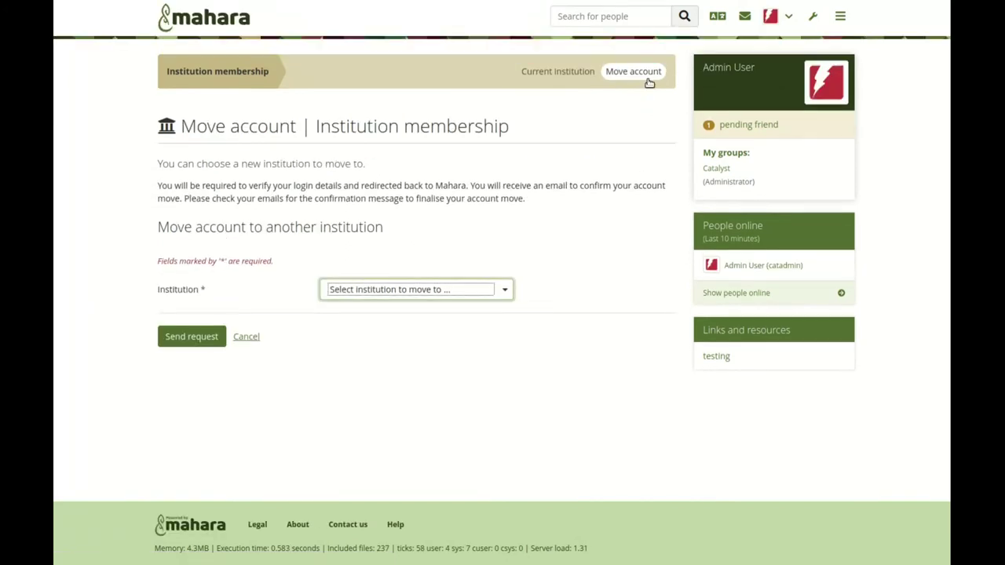
pyautogui.click(482, 293)
pyautogui.click(456, 324)
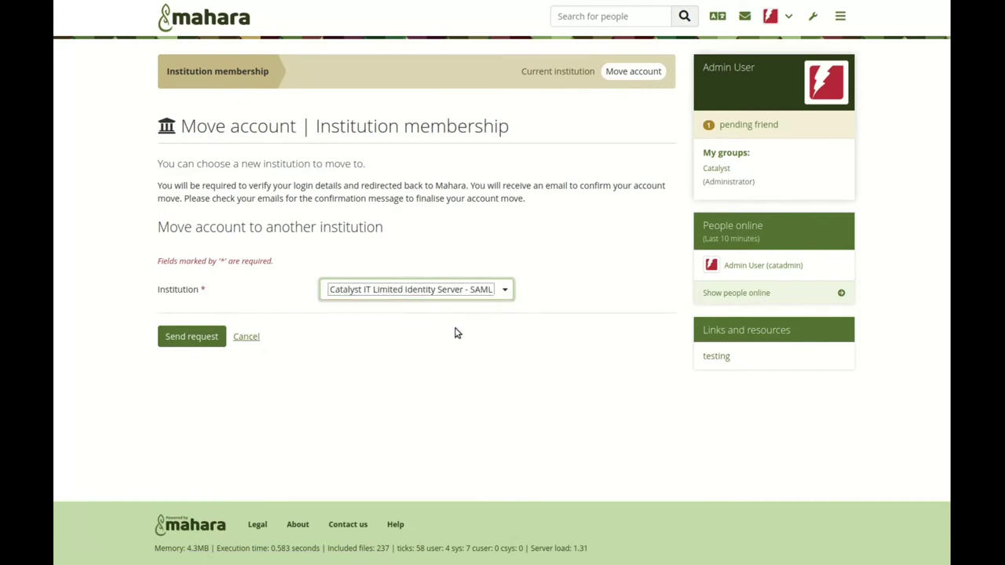
pyautogui.click(196, 337)
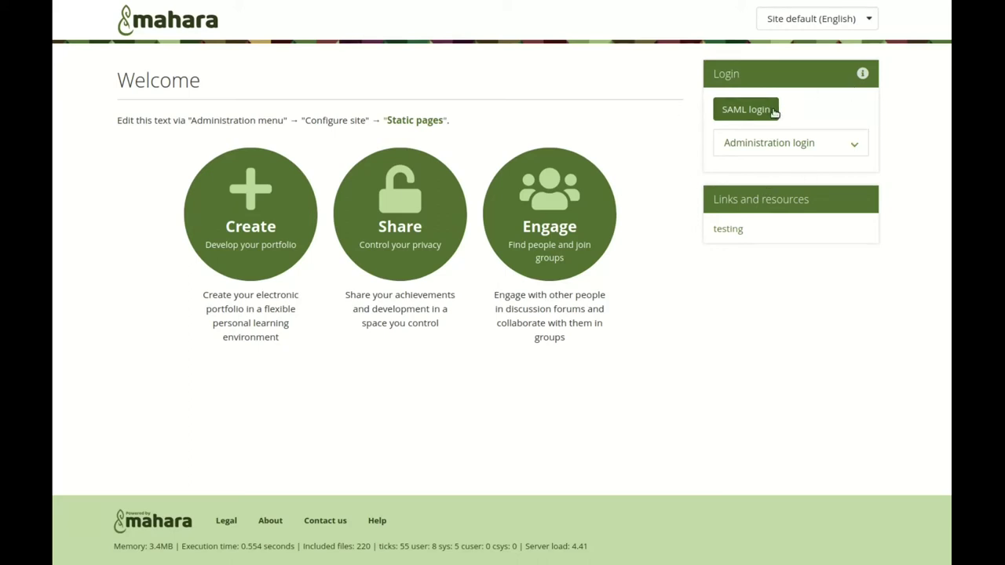
# Expand and then collapse the Administration login panel
pyautogui.click(826, 143)
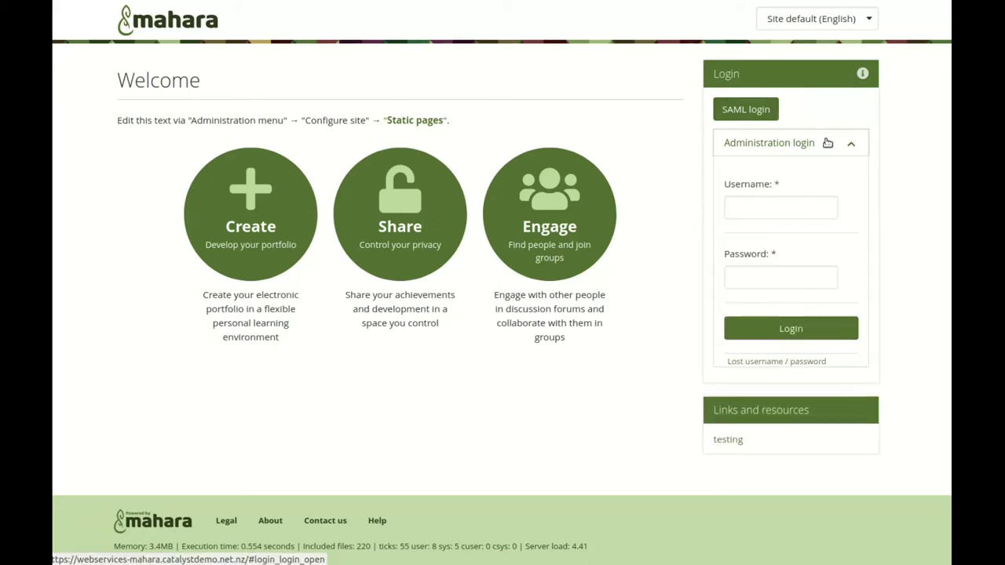
pyautogui.click(826, 142)
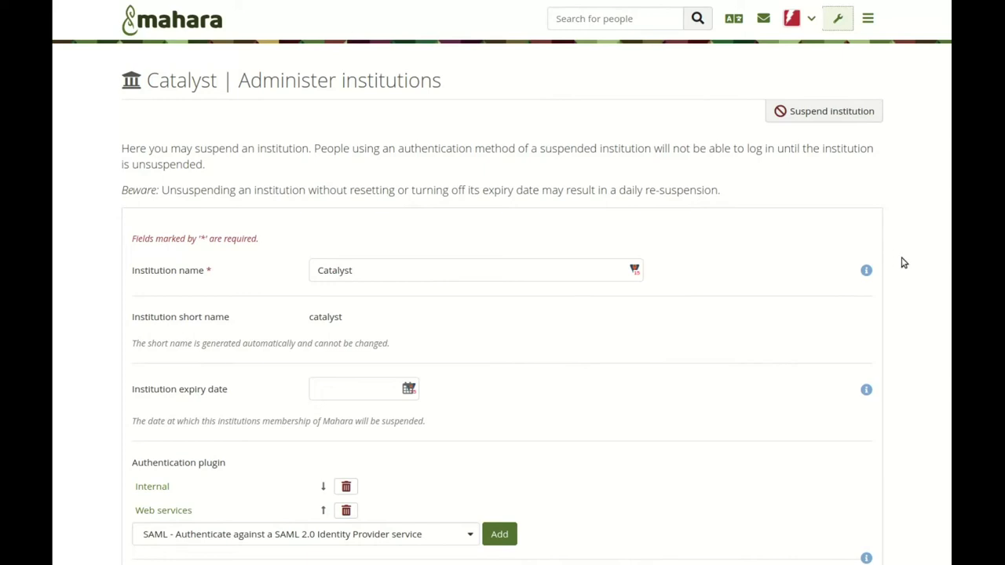
# Add SAML authentication to Catalyst and set 'Auto group administration to all groups' to Yes
pyautogui.click(499, 535)
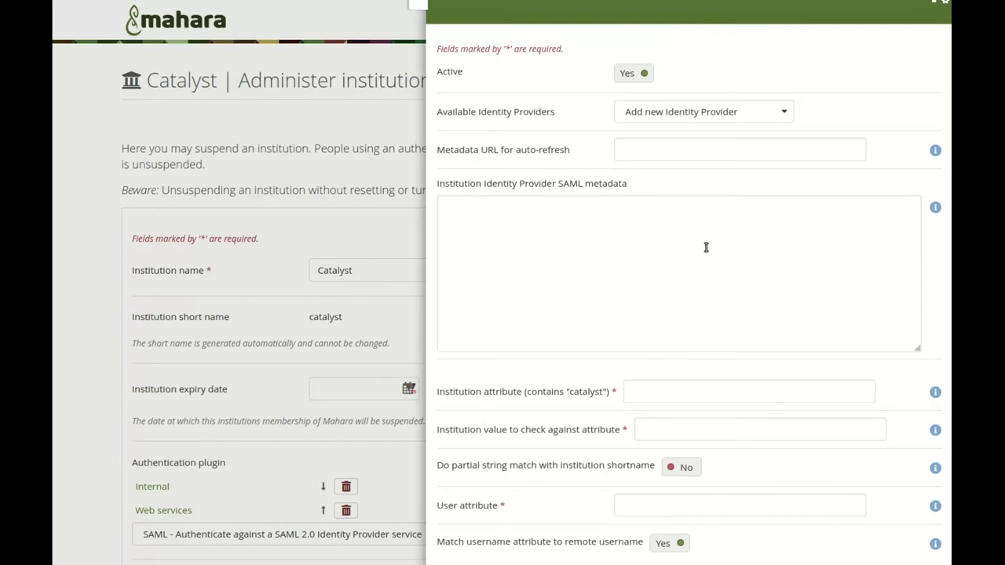
pyautogui.scroll(-10, 706, 247)
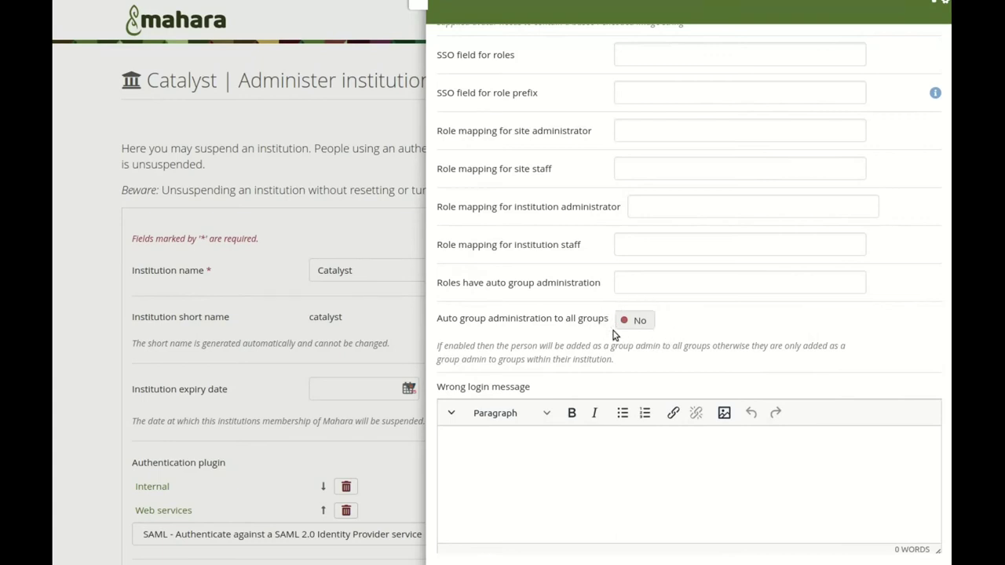
pyautogui.click(641, 322)
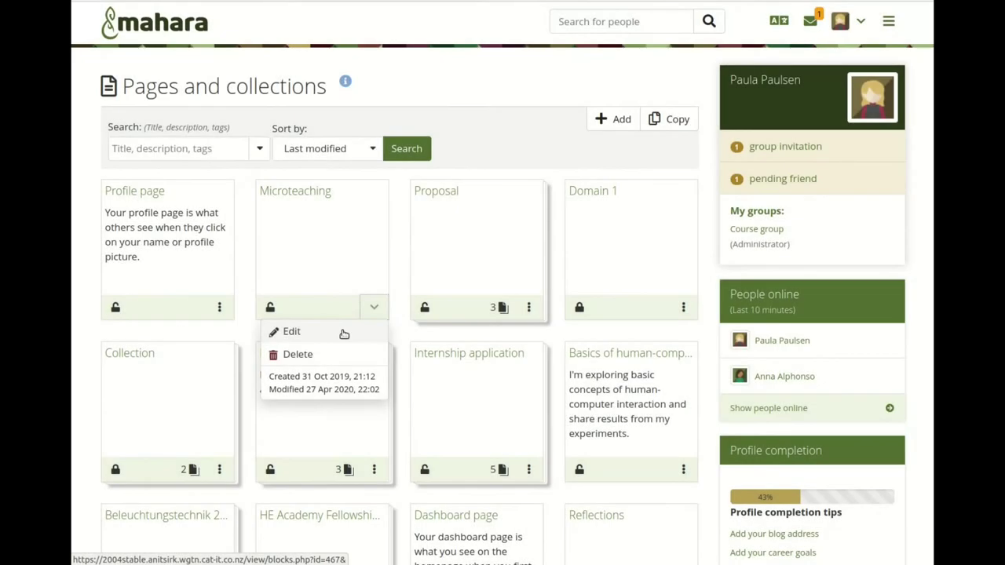
# Set artiom-vallat-tGEYV5Hq43k-unsplash_small.jpg as the Microteaching page's cover image and save
pyautogui.click(343, 333)
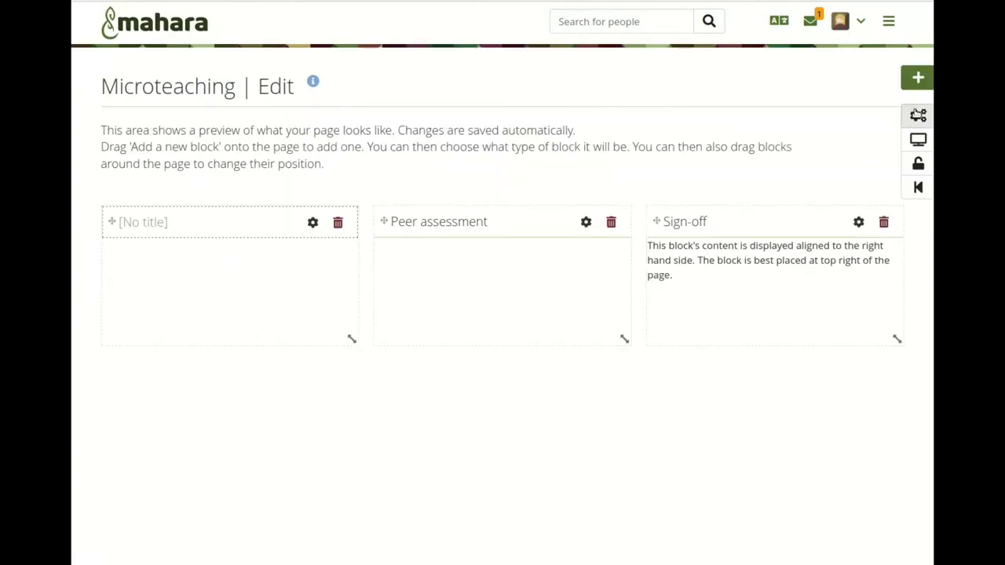
pyautogui.click(917, 115)
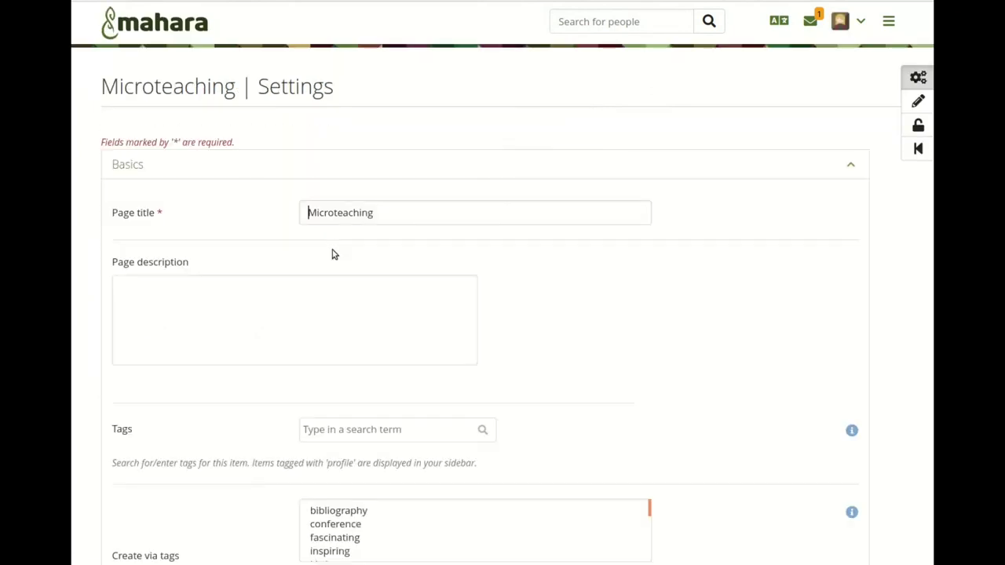
pyautogui.scroll(-3, 332, 255)
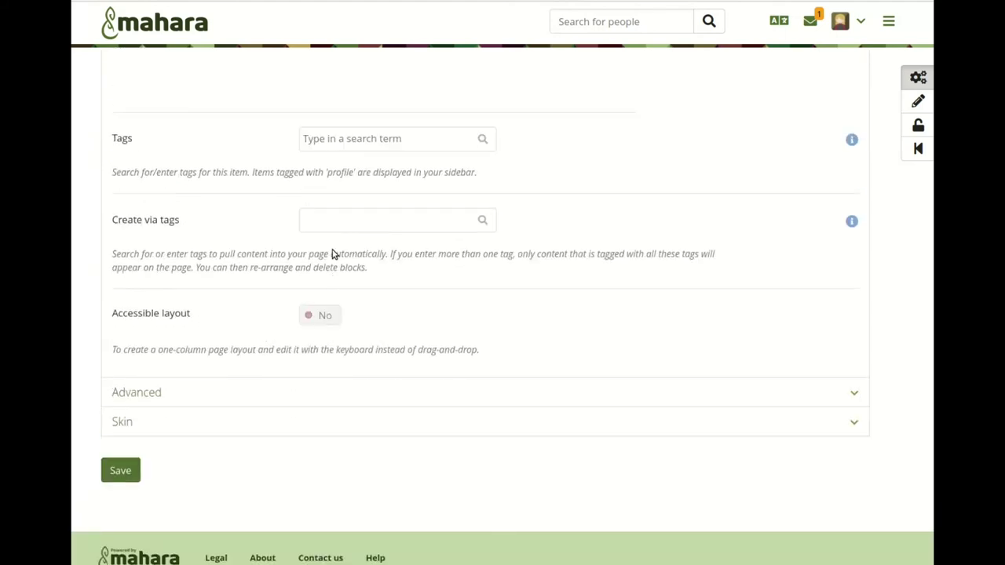
pyautogui.click(309, 394)
pyautogui.scroll(-12, 309, 396)
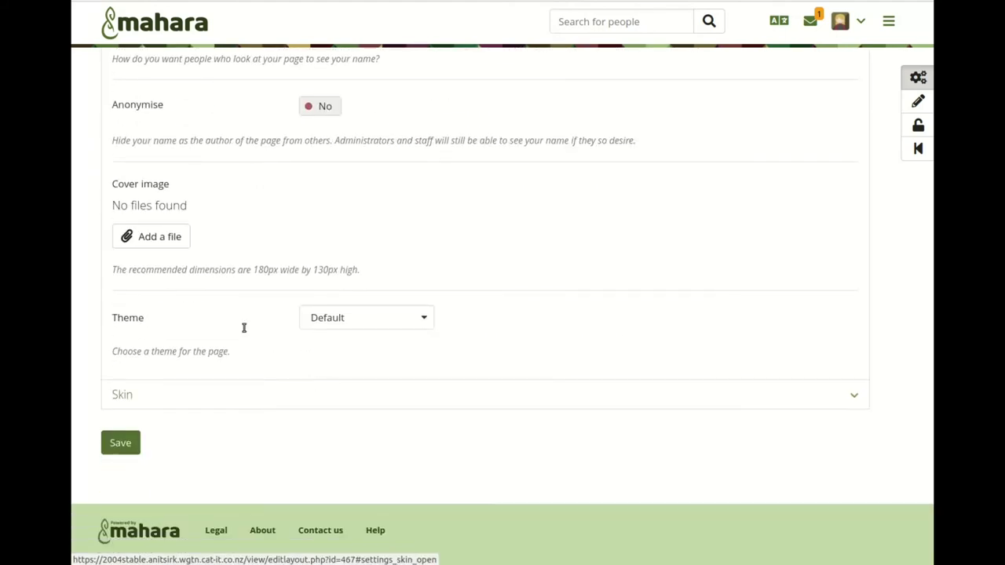
pyautogui.click(159, 237)
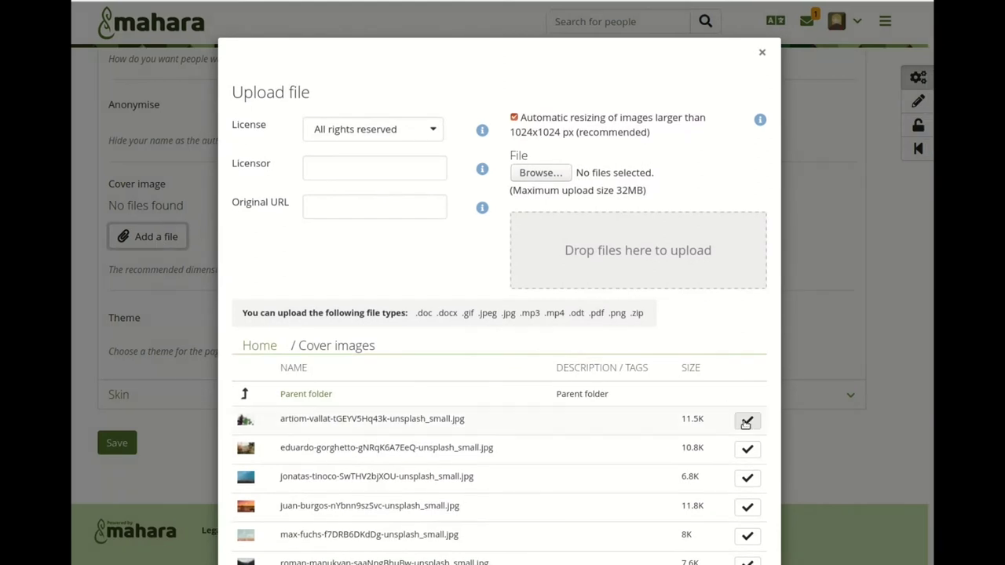
pyautogui.click(746, 418)
pyautogui.click(120, 456)
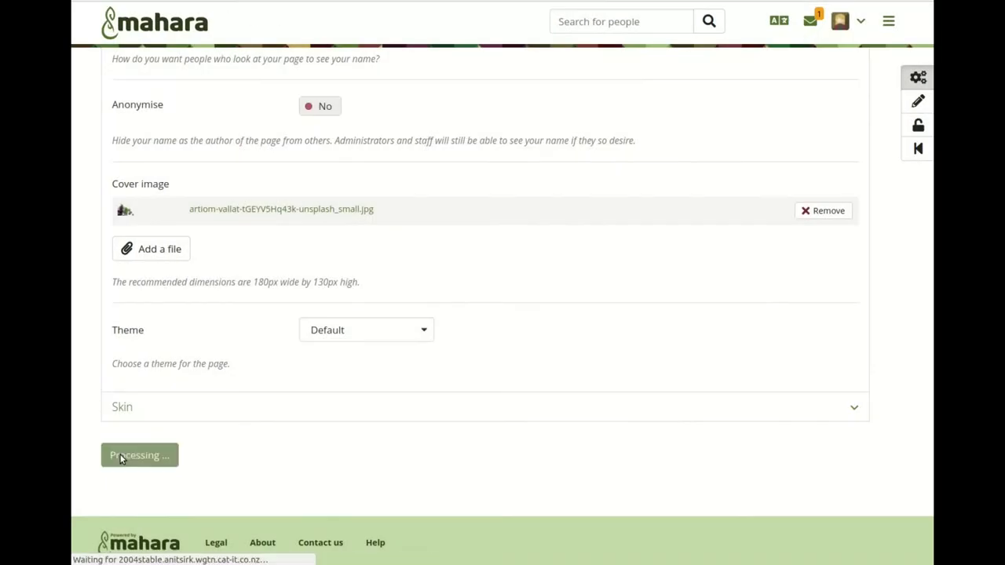